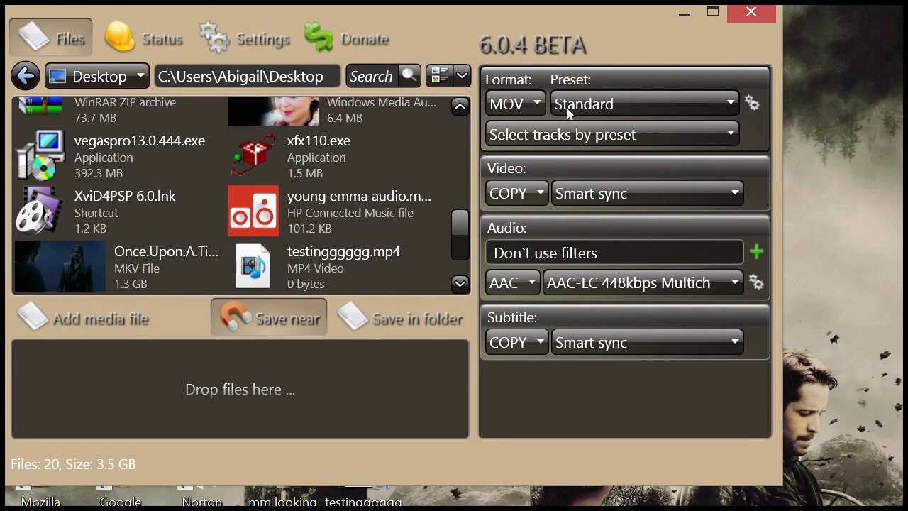
- Add the Once.Upon.A.Time S03E02 MKV file to the conversion list and exclude its subtitle track
left_click(114, 210)
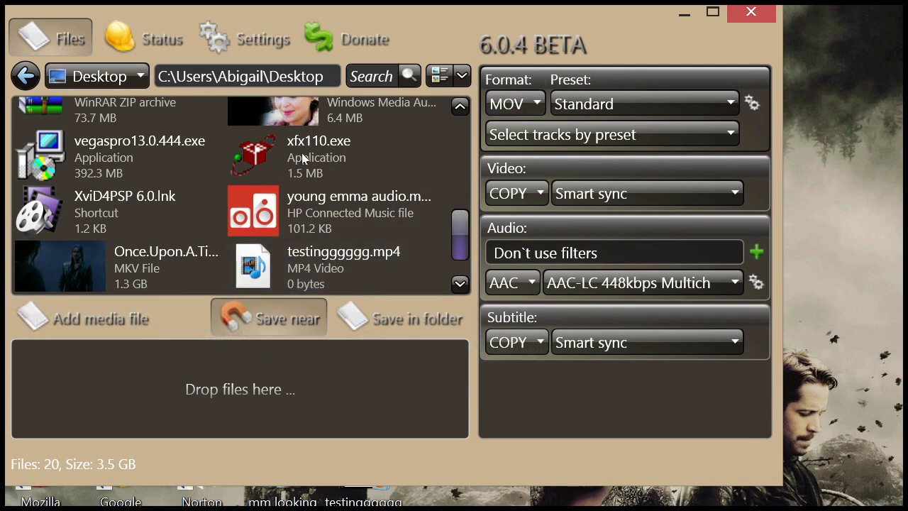
scroll(302, 153, "down", 2)
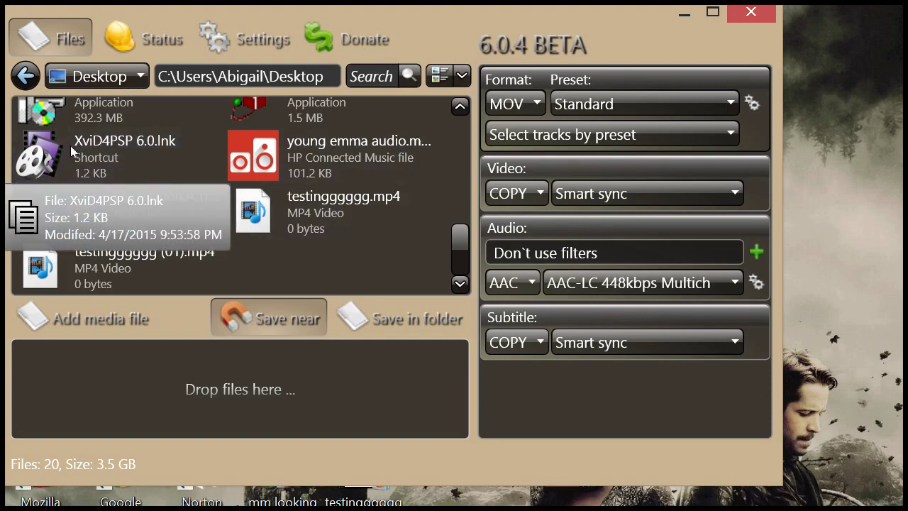
double_click(110, 225)
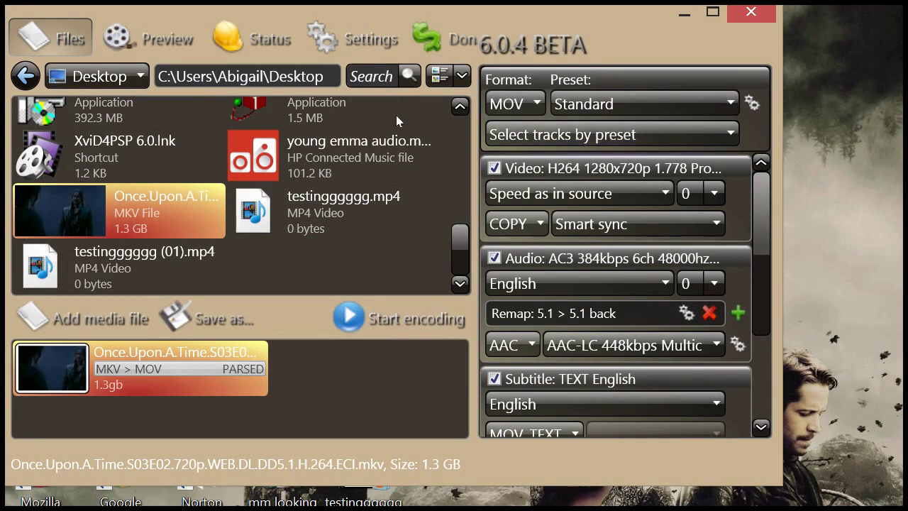
scroll(501, 250, "down", 3)
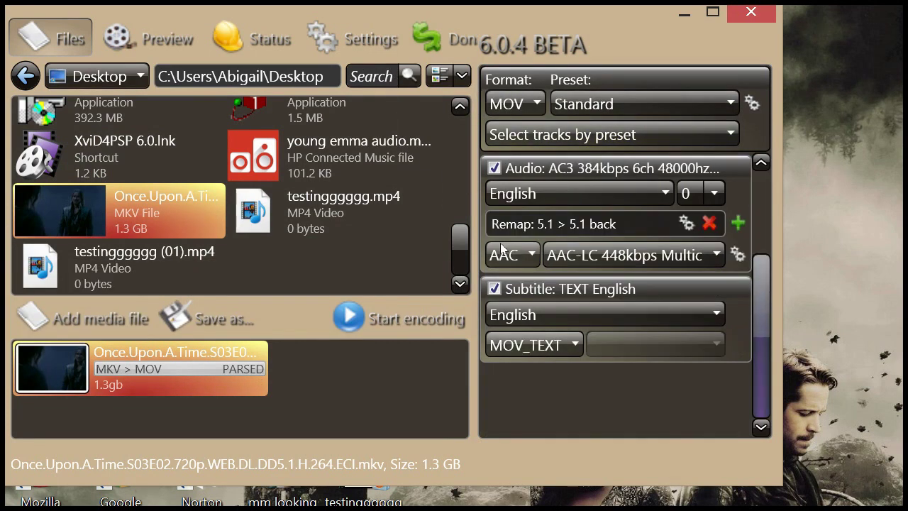
left_click(526, 288)
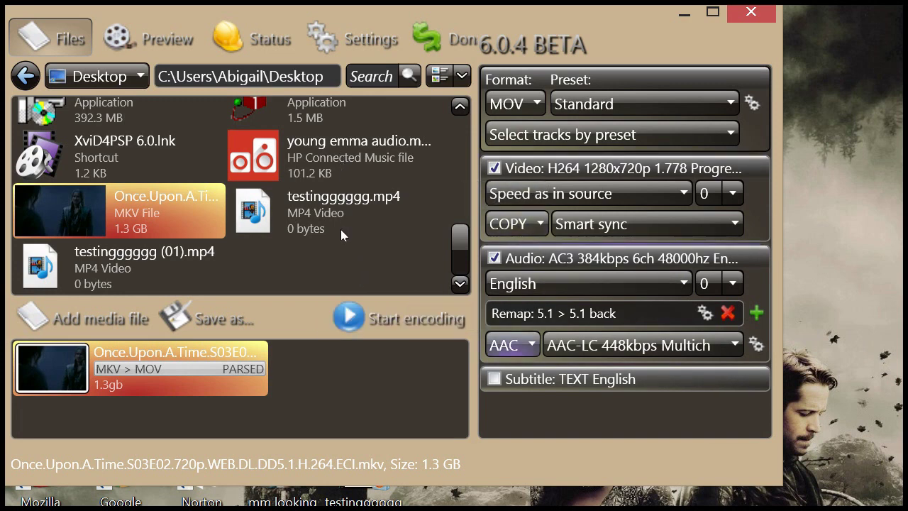
- Select AAC as the codec for the episode's audio track and dismiss the encoding completion notice
left_click(512, 345)
left_click_drag(527, 418, 531, 401)
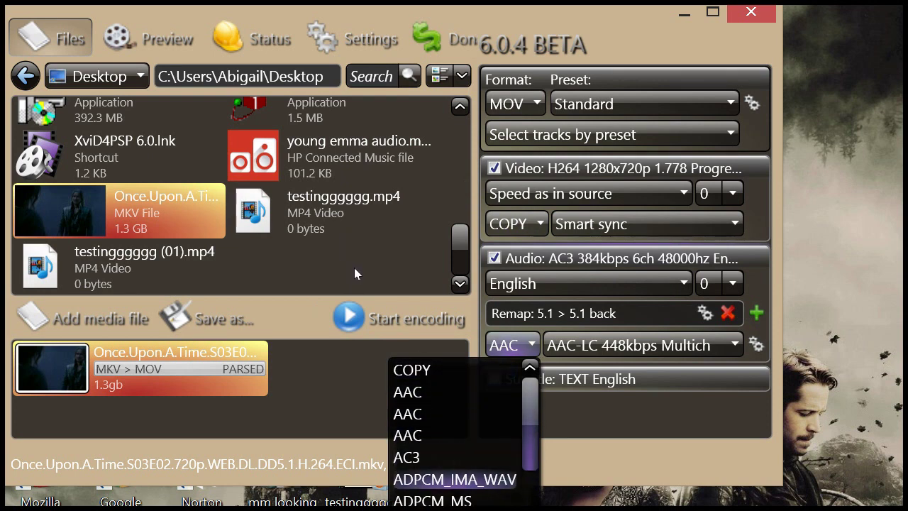
left_click(432, 392)
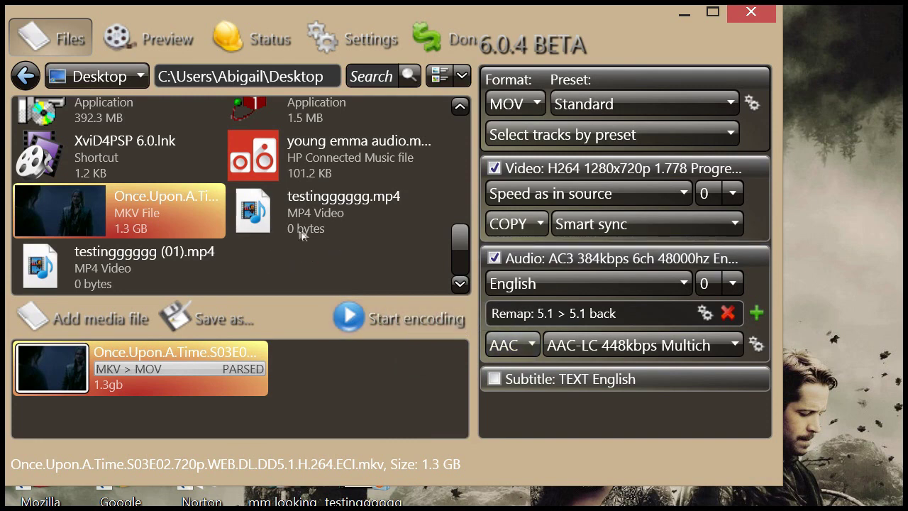
left_click(496, 348)
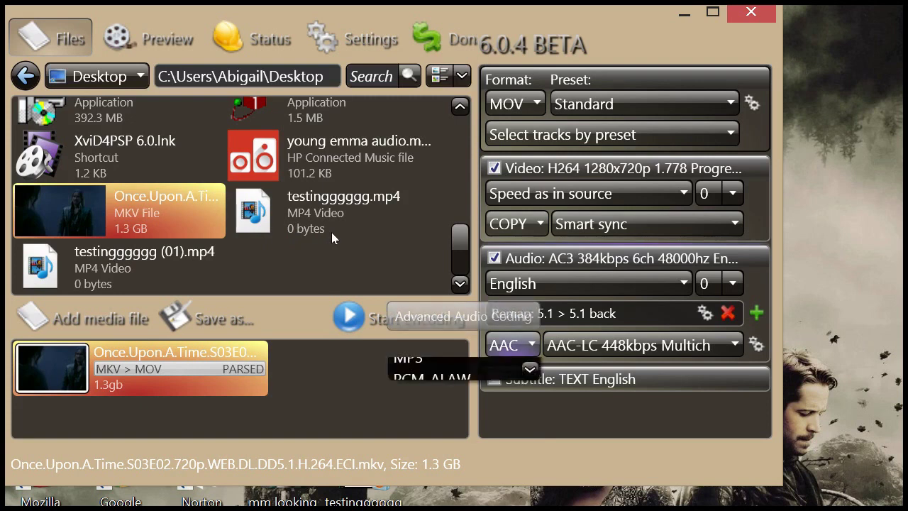
key("Down")
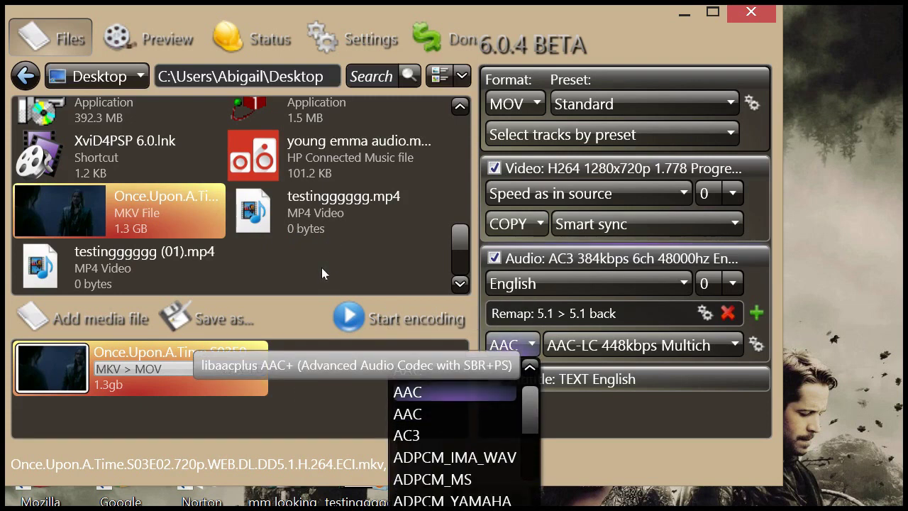
key("Return")
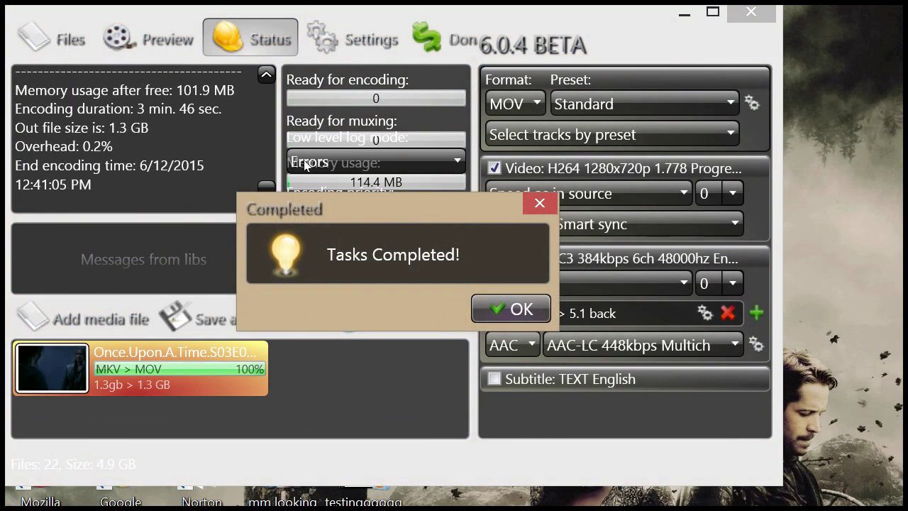
key("Return")
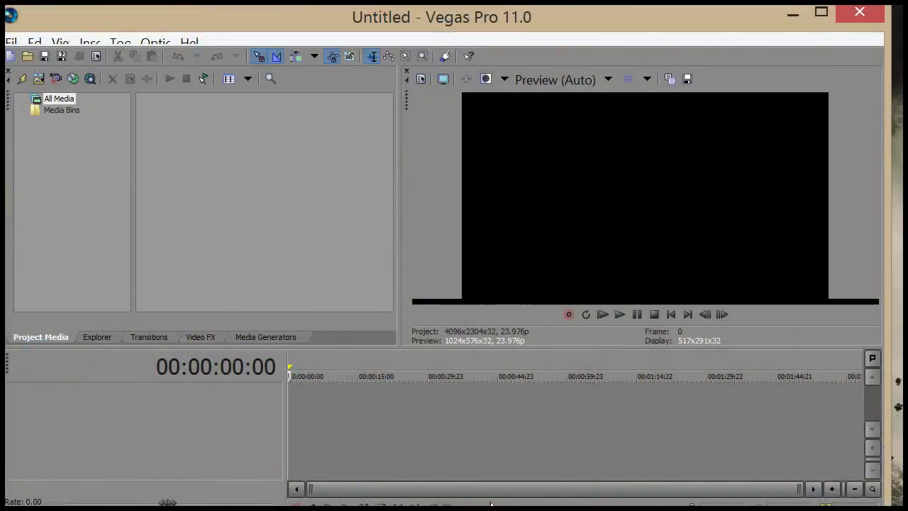
- In Vegas Pro, import the converted Once.Upon.A.Time.S03E02 MOV file into the project media
left_click(11, 42)
mouse_move(415, 238)
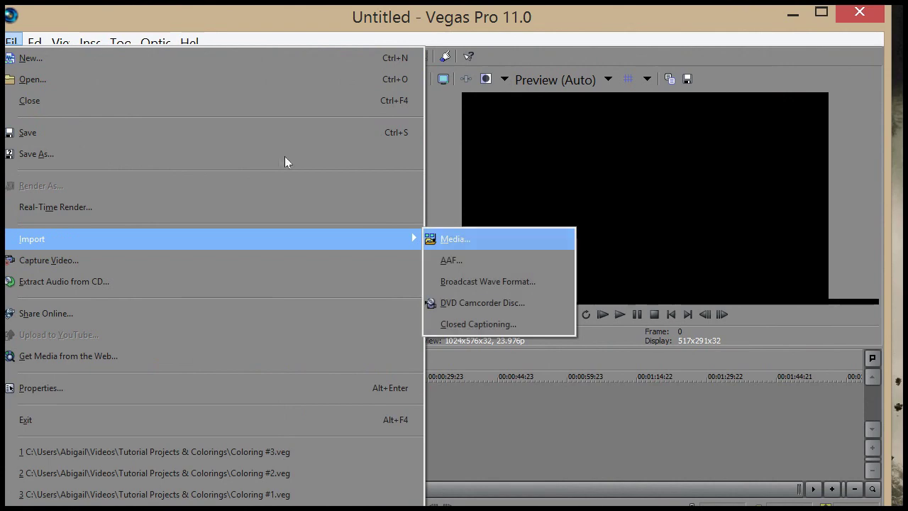
left_click(453, 239)
left_click(334, 49)
left_click(329, 297)
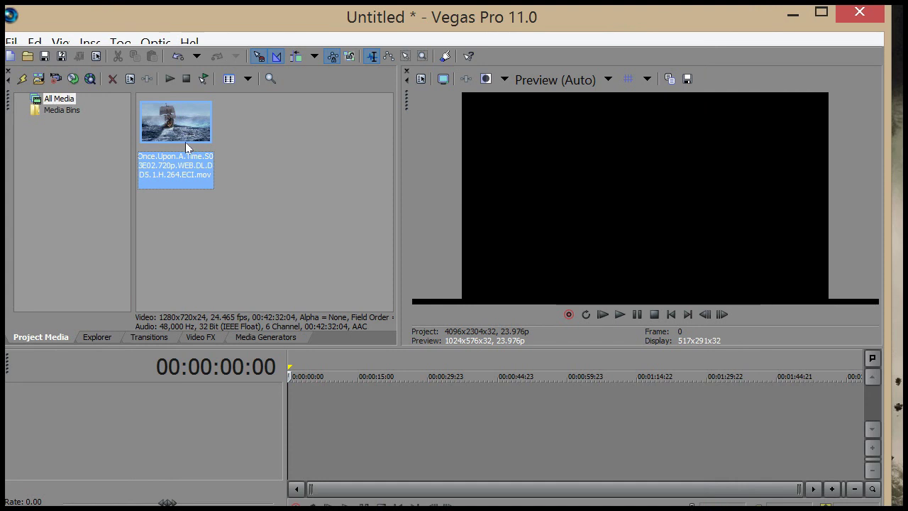
- Place the imported MOV episode at the start of the empty timeline and fit its full length in view
left_click(185, 143)
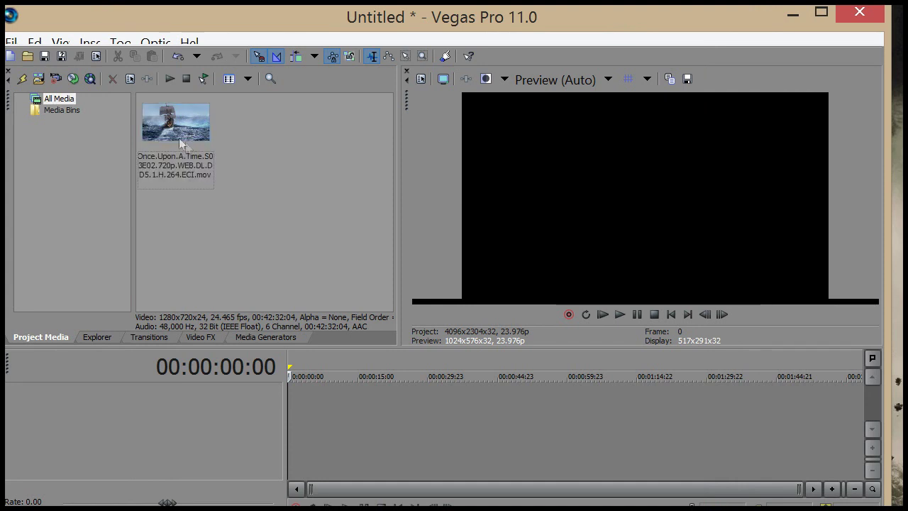
mouse_move(183, 128)
left_mouse_down()
mouse_move(340, 408)
mouse_move(198, 413)
left_mouse_up()
scroll(198, 412, "down", 2)
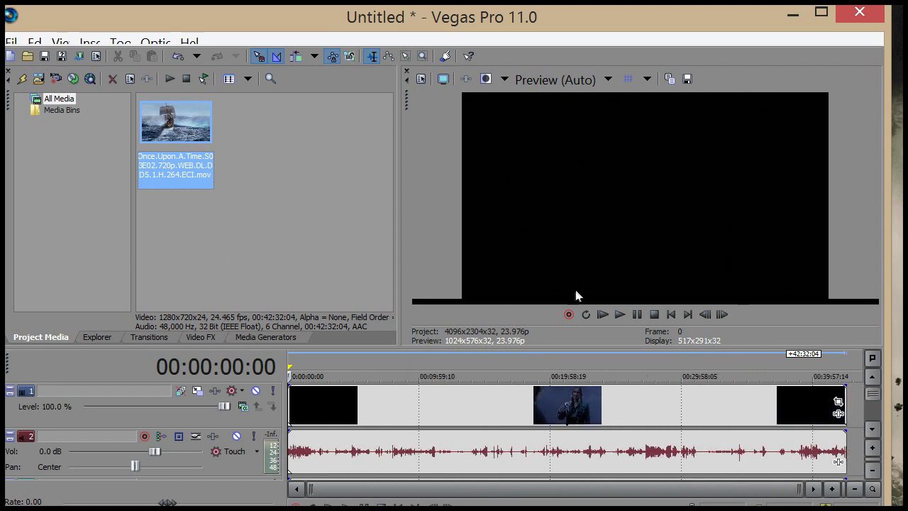
- Examine the separate audio channel tracks beneath the episode's video track
left_click(872, 429)
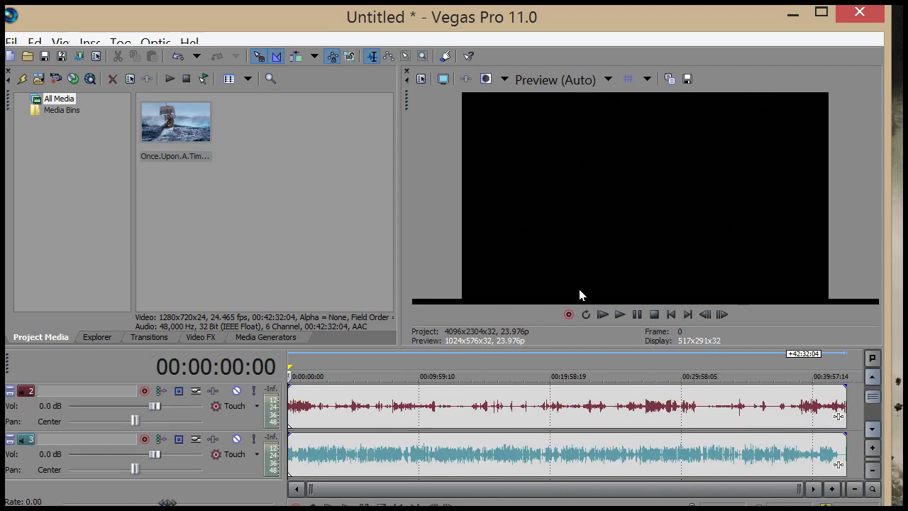
key("Down")
key("Down")
key("Down")
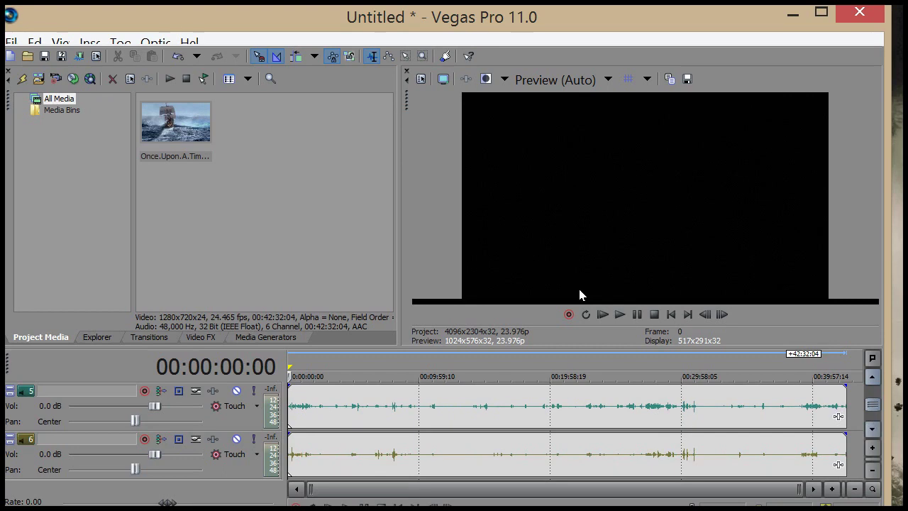
key("Down")
key("Down")
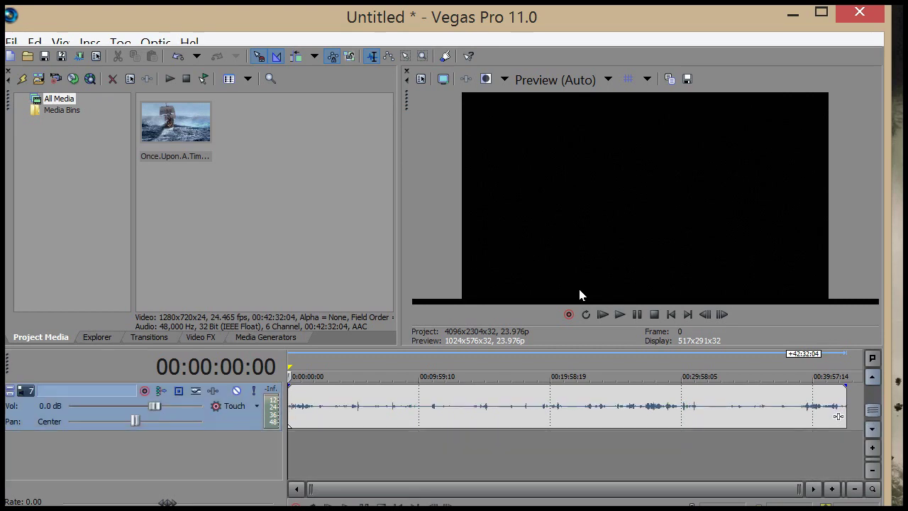
key("Up")
key("Up")
key("Up")
key("Up")
key("Up")
key("Up")
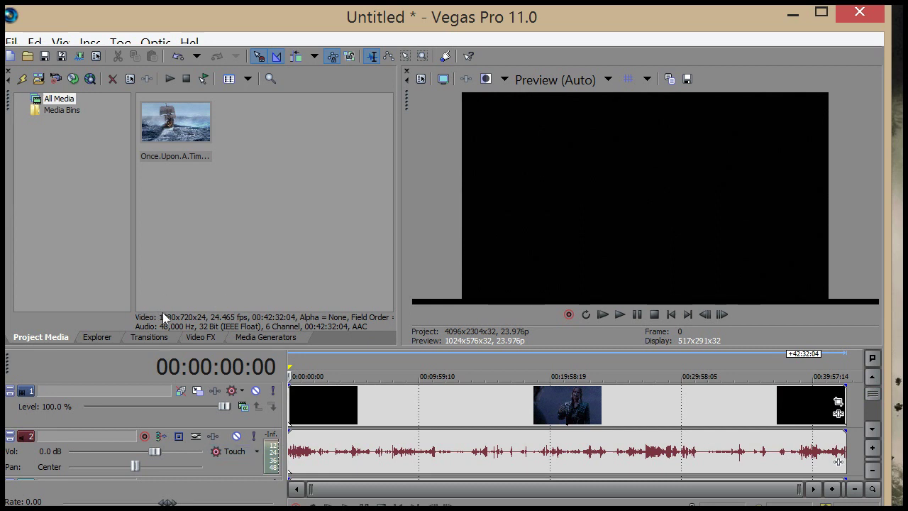
- Delete every audio track except the light-blue one, originally track 3
left_click(872, 429)
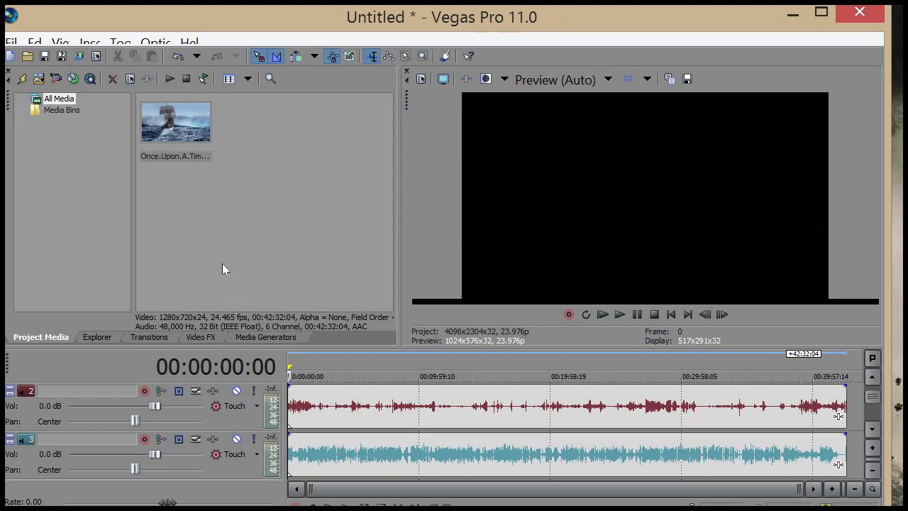
key("Tab")
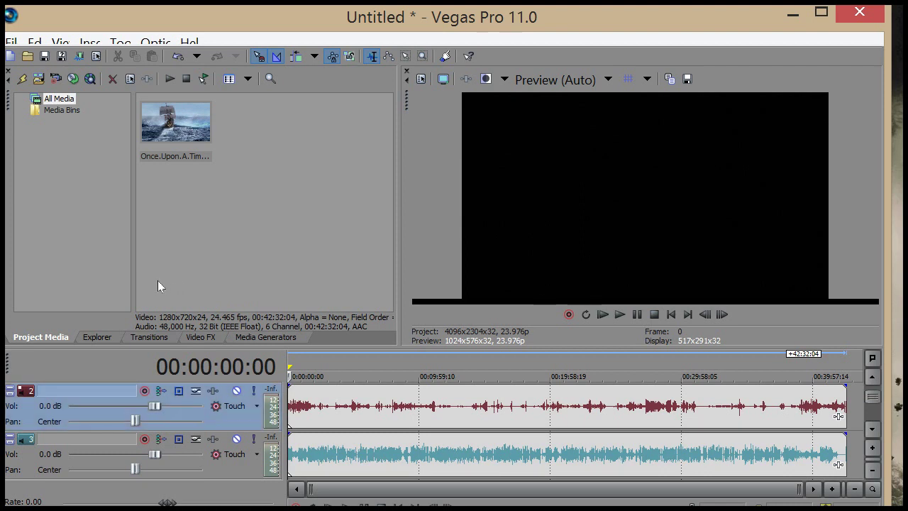
key("Delete")
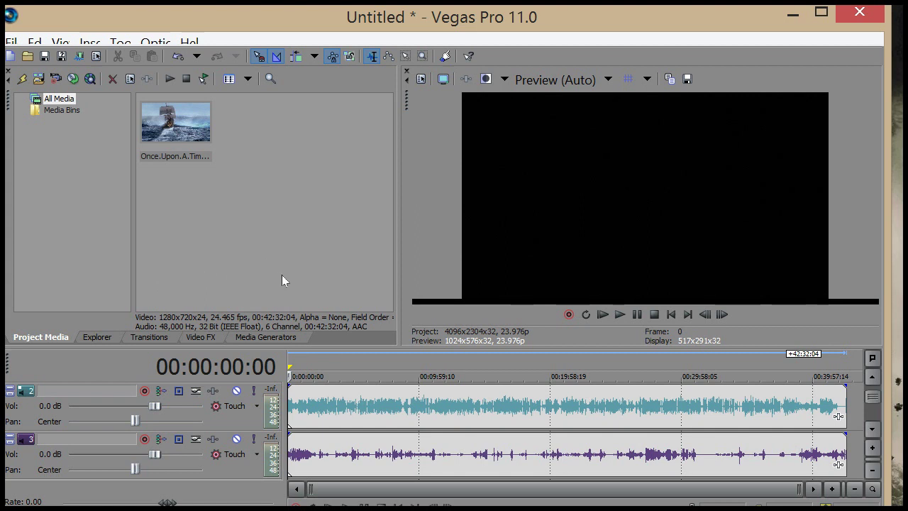
key("Down")
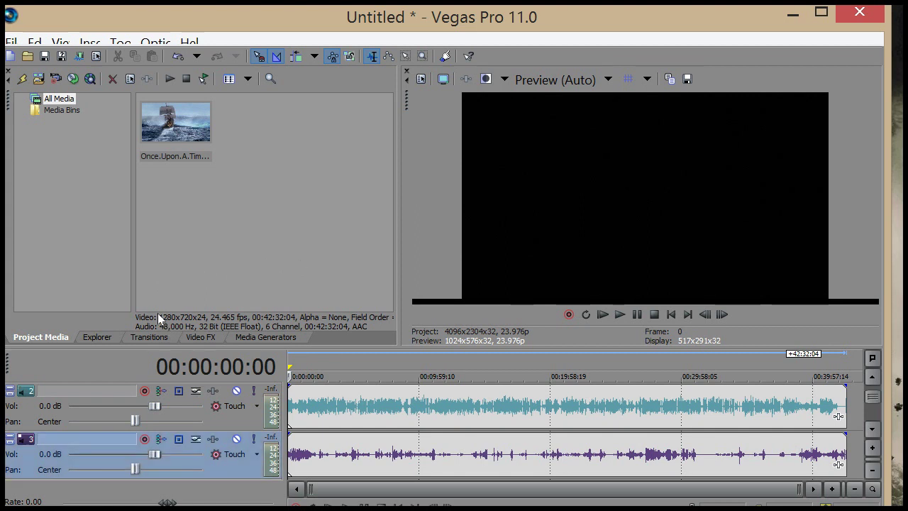
key("Delete")
key("Down")
key("Delete")
key("Down")
key("Delete")
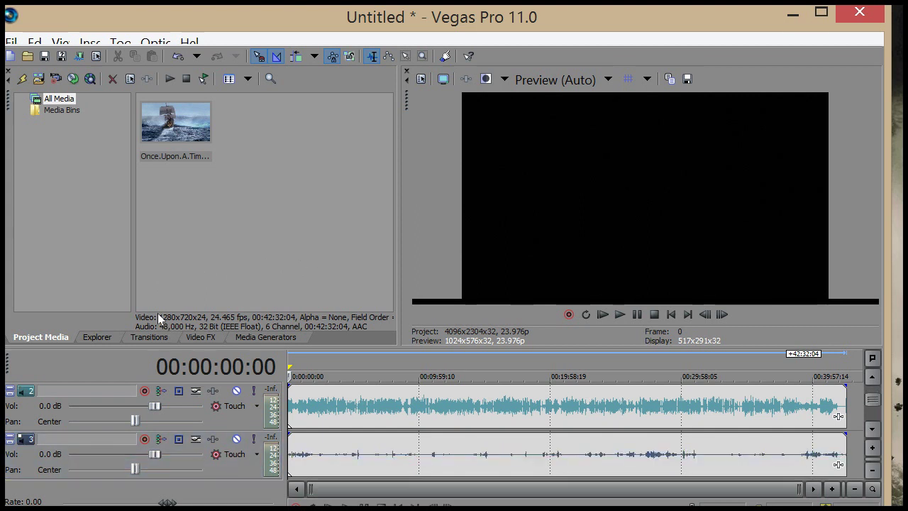
key("Down")
key("Delete")
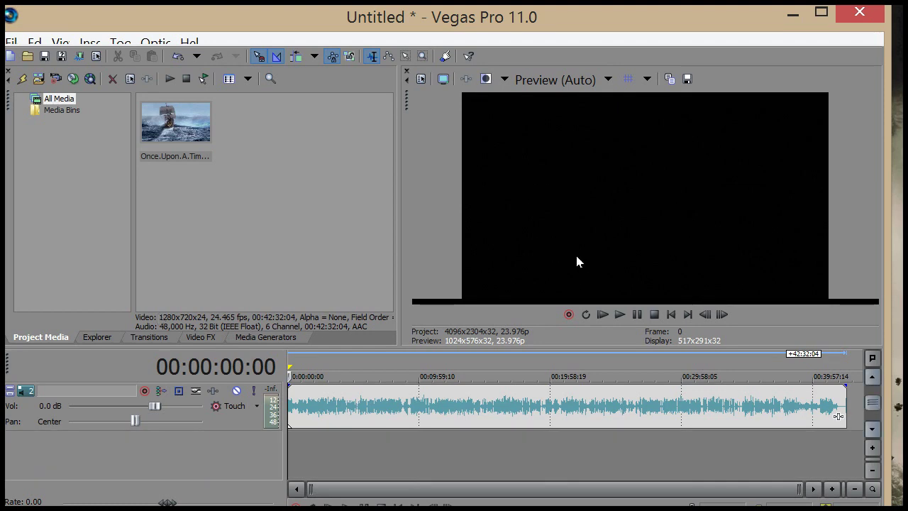
- Preview the episode's frames at several timeline positions between about 16 and 19 minutes
left_click(872, 376)
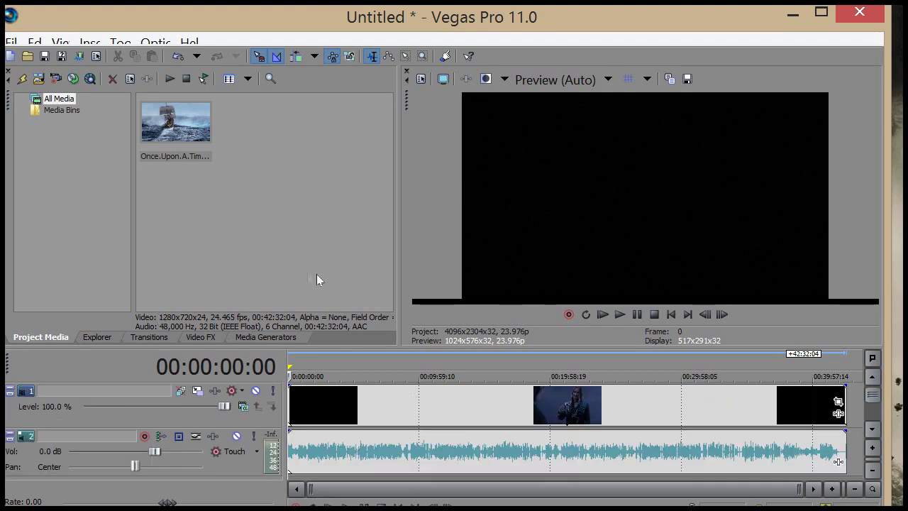
left_click(455, 408)
left_click(513, 411)
left_click_drag(513, 410, 536, 411)
left_click(831, 488)
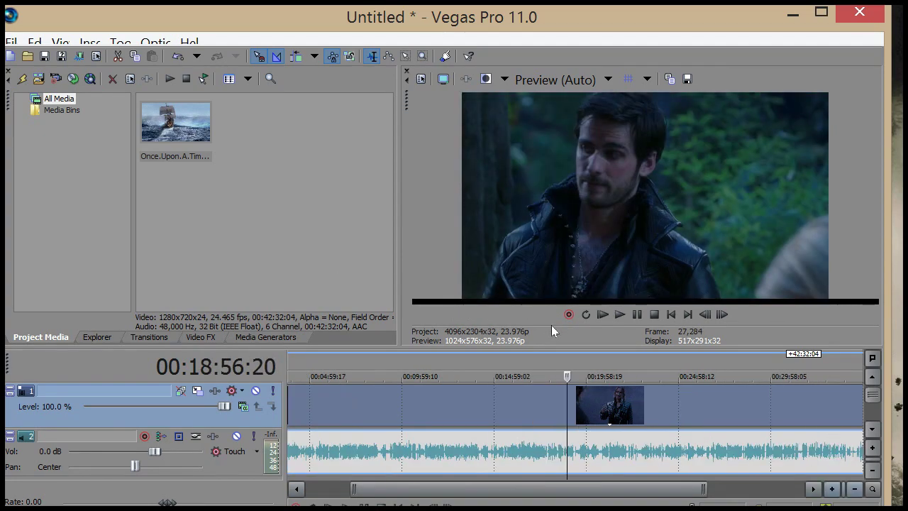
left_click(361, 403)
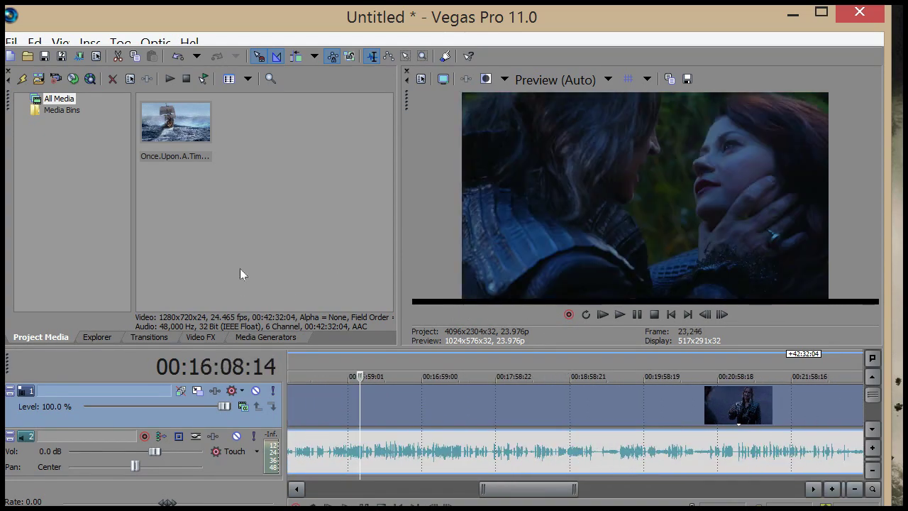
left_click_drag(361, 403, 392, 411)
left_click(451, 416)
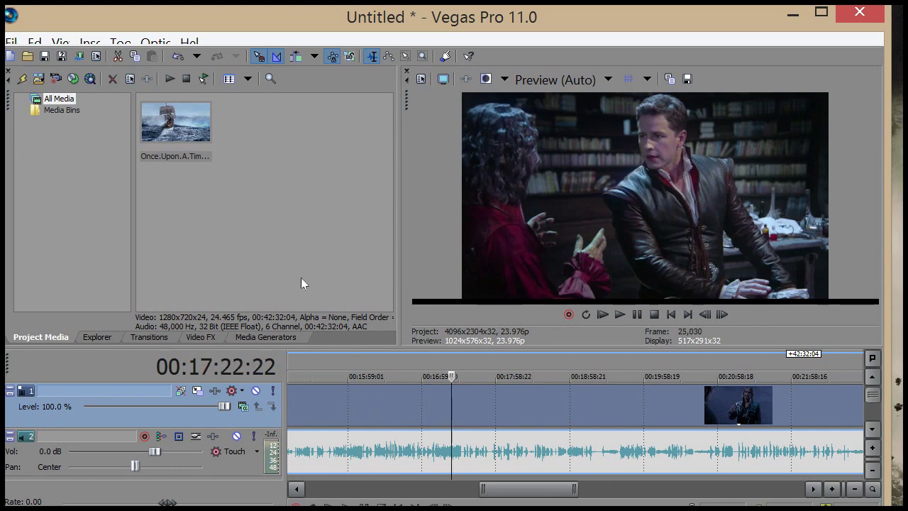
key("Page_Down")
key("Page_Down")
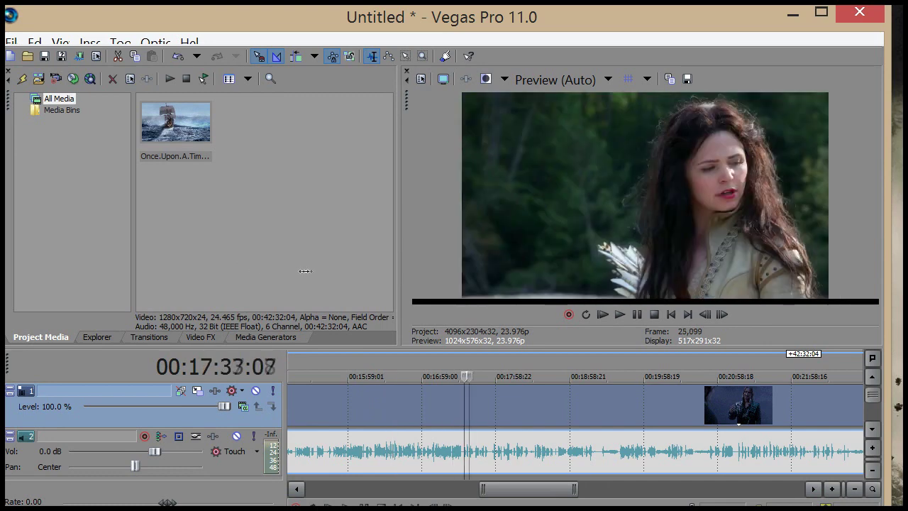
key("Page_Down")
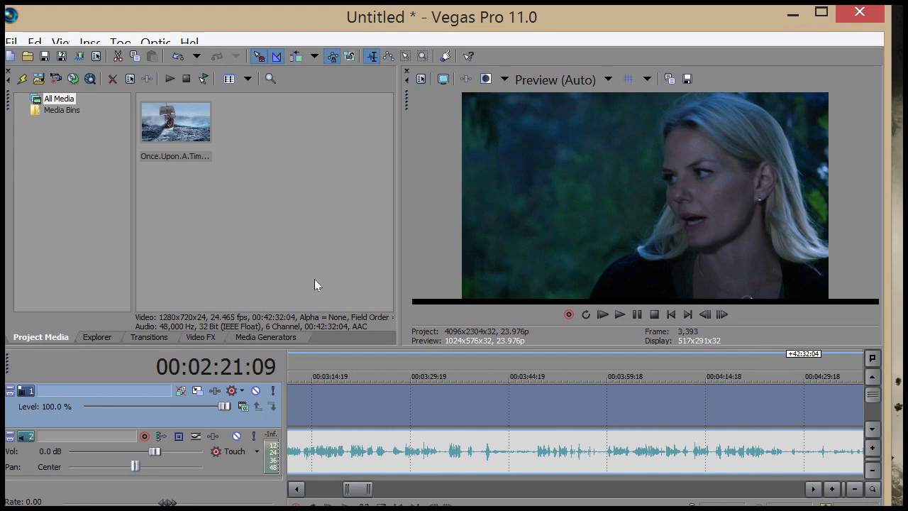
- Preview the episode's frames between about 3:54 and 4:17 on the timeline
left_click(474, 419)
left_click(572, 405)
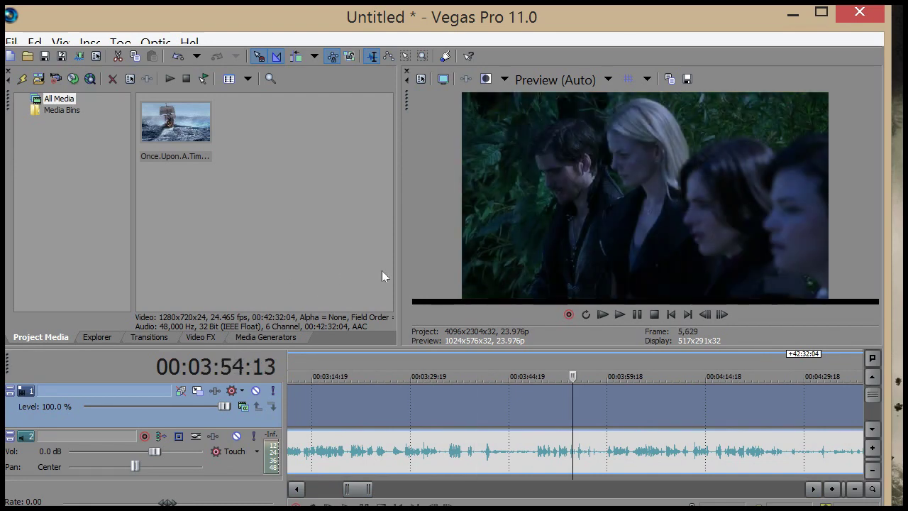
key("Page_Down")
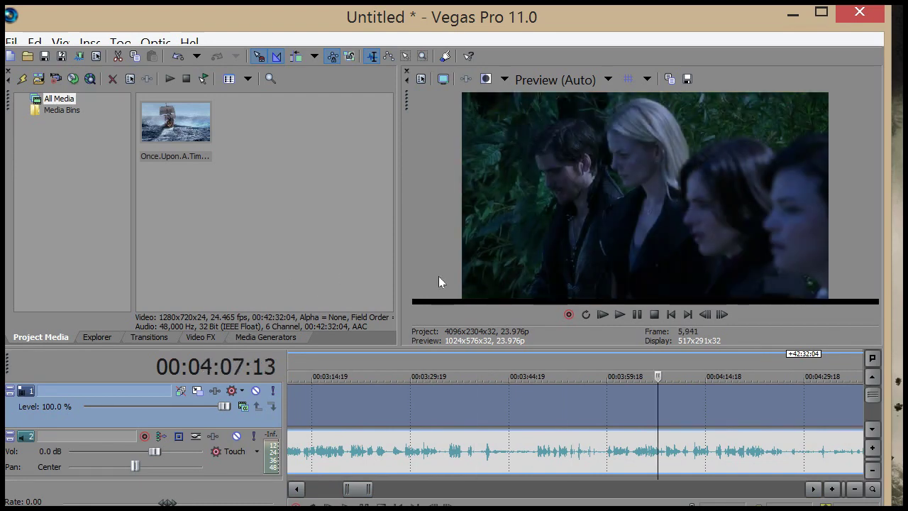
key("Page_Down")
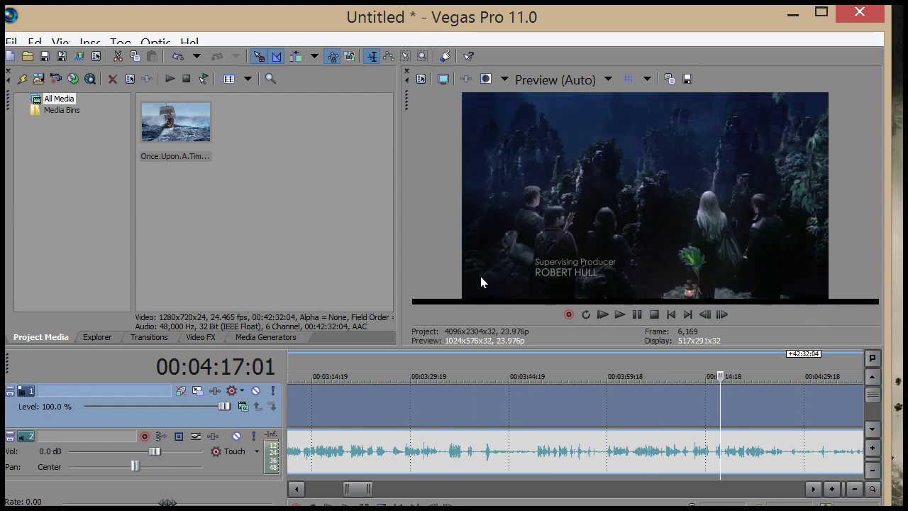